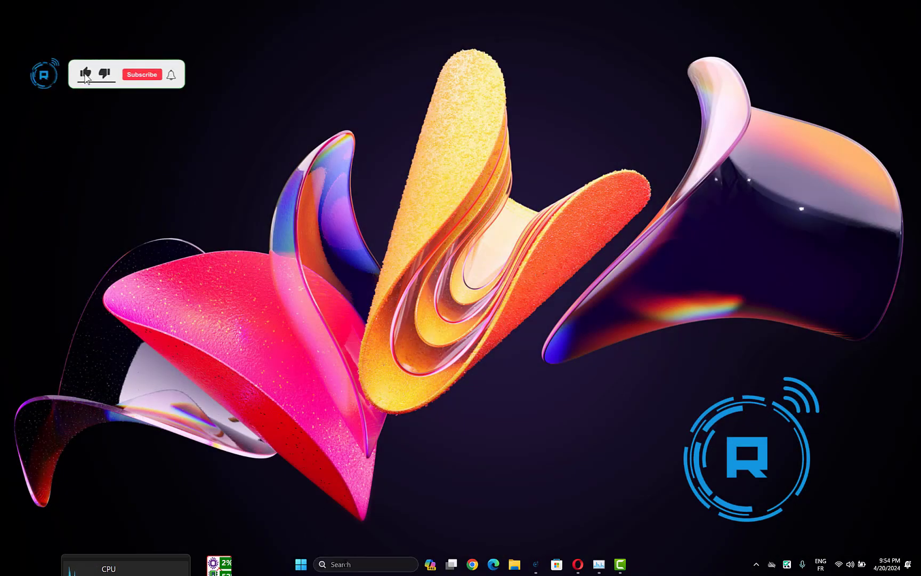
Step: Search Windows for 'control' and open Control Panel from the results
click(365, 565)
text(cont)
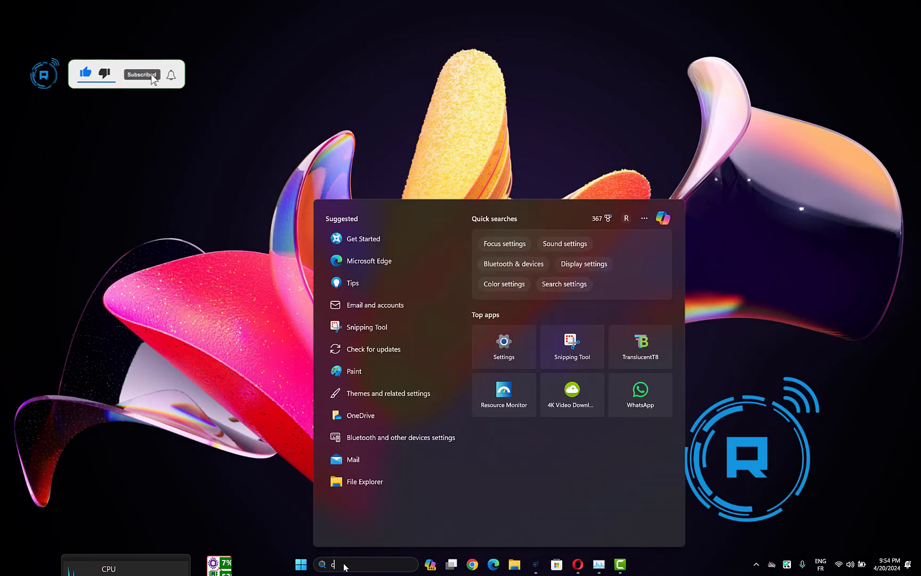
text(rol)
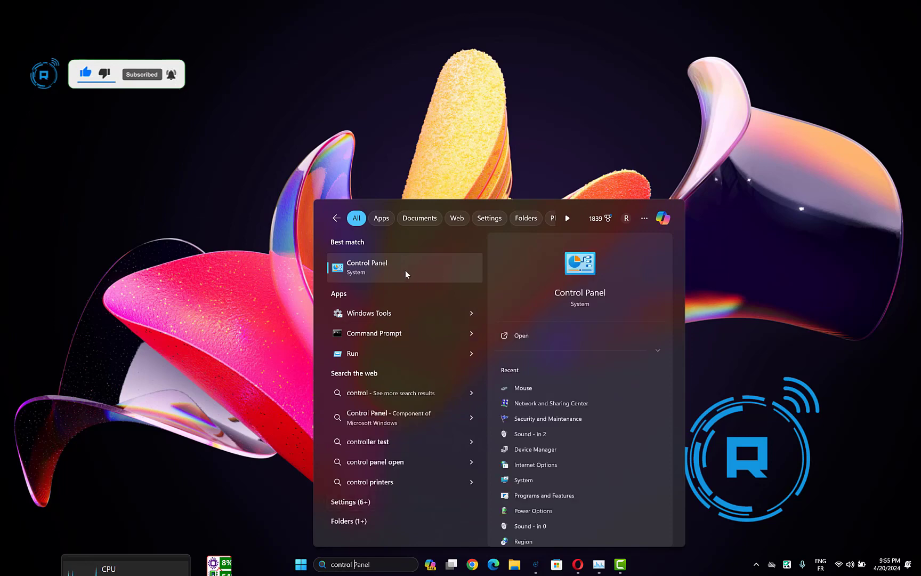
click(406, 271)
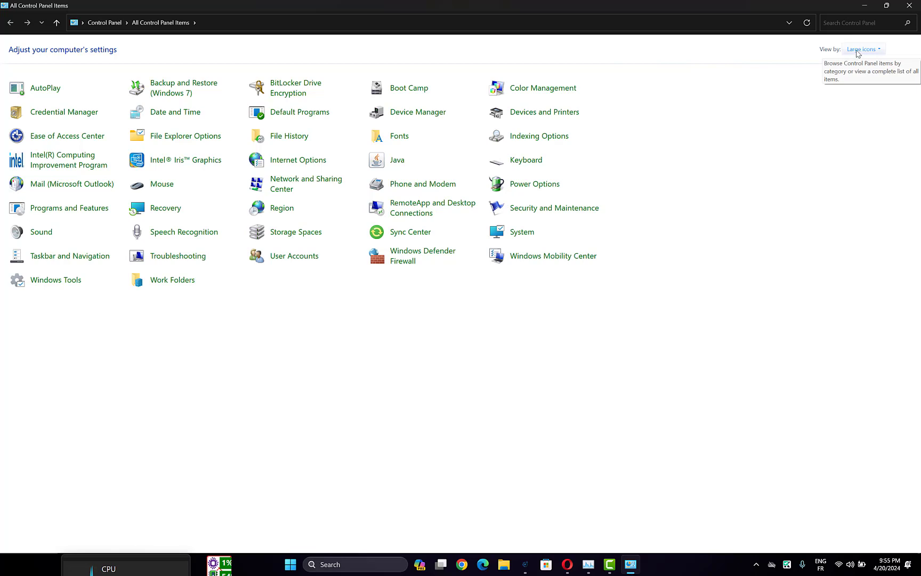
Step: Open Region settings, move the dialog into view, and show its Administrative tab
click(282, 208)
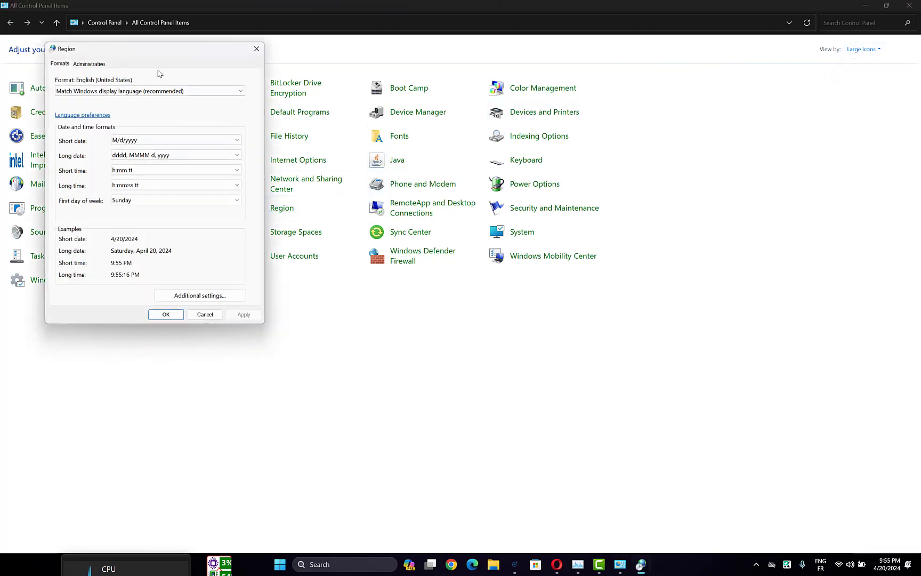
drag(152, 57, 211, 76)
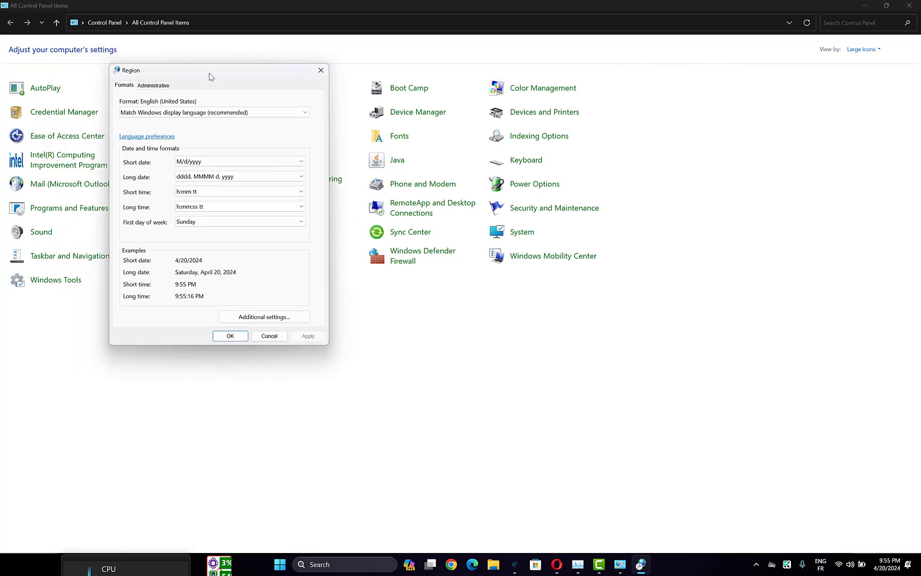
click(154, 85)
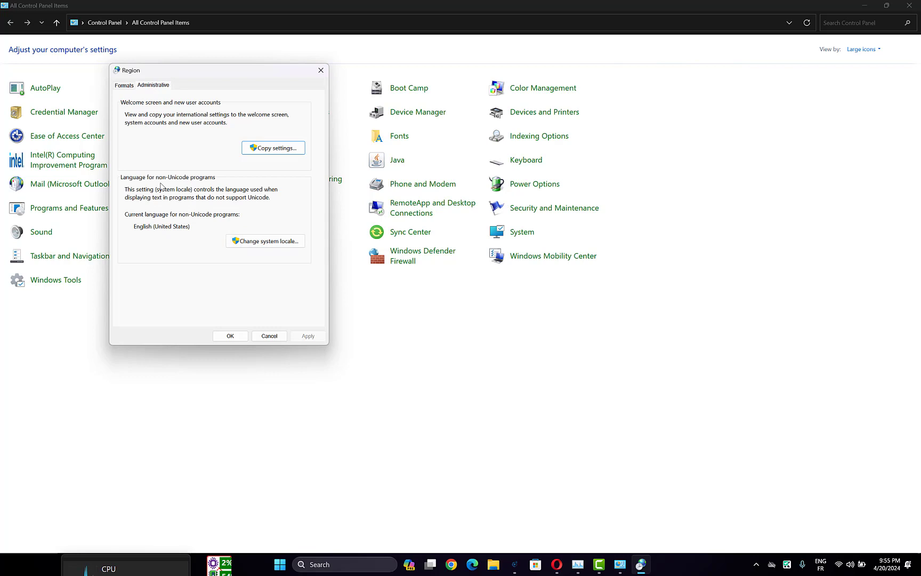
Step: Choose English (United States) as the current system locale
click(265, 241)
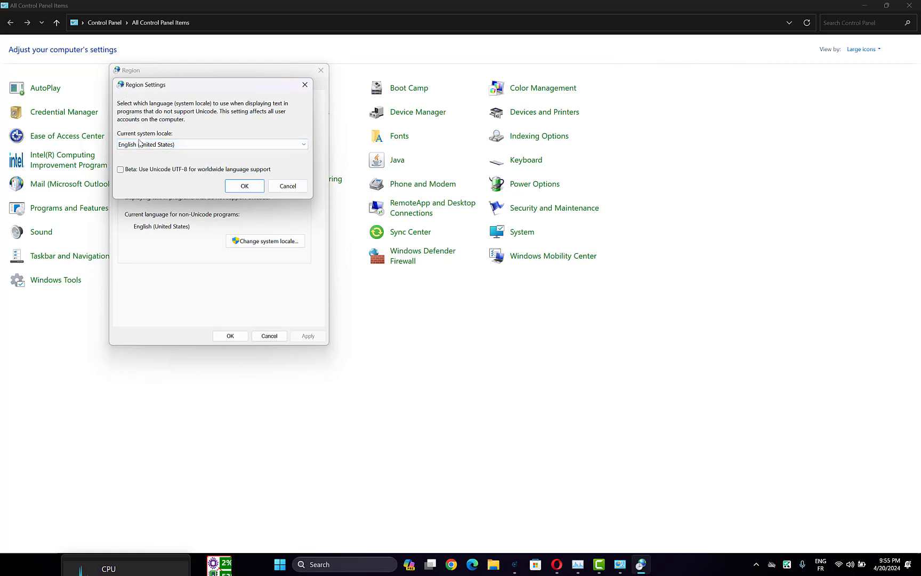
click(133, 145)
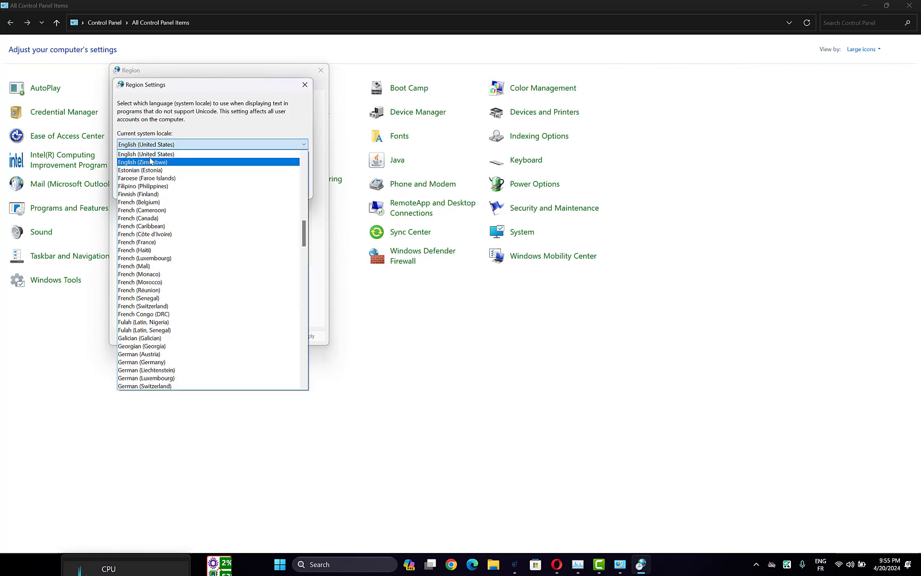
click(186, 154)
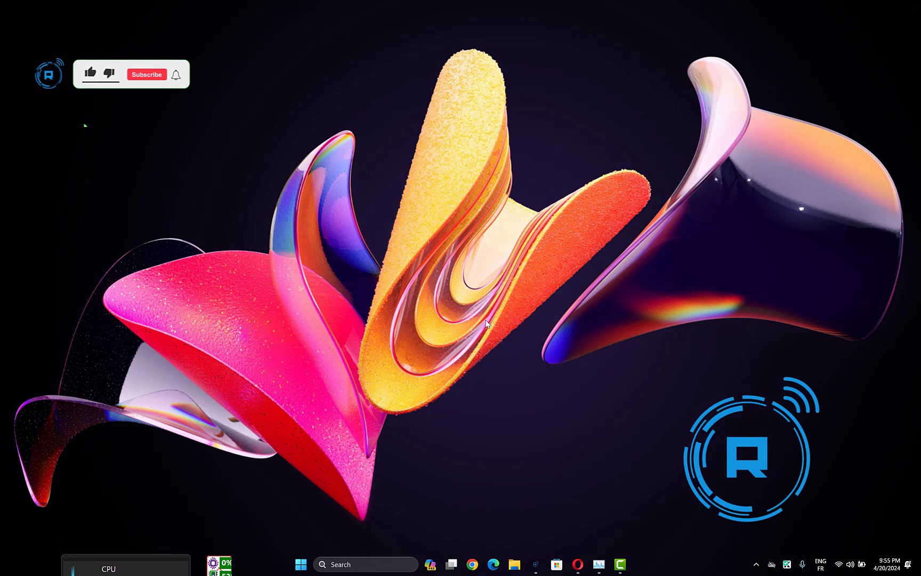
Step: Launch 'cmd' as administrator from the Win+R Run dialog
key(super+r)
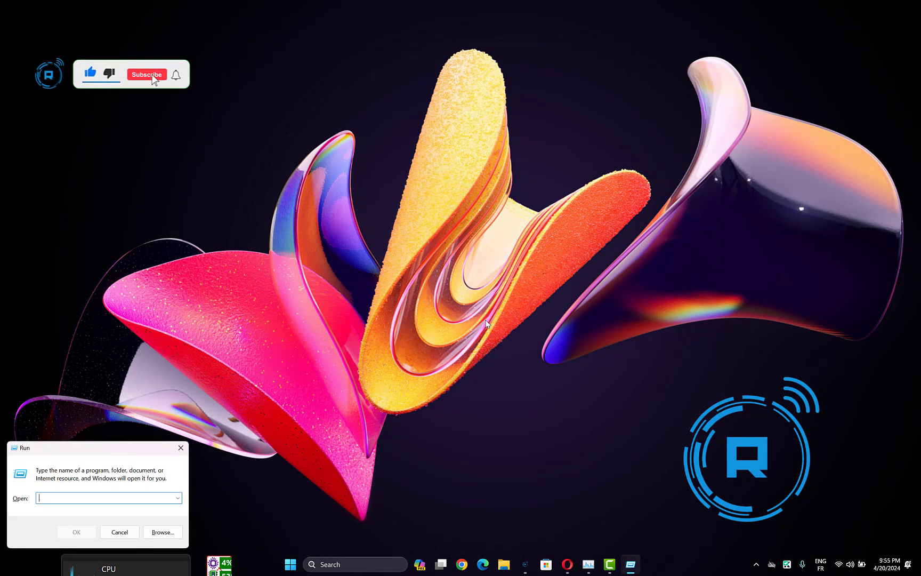
text(cmd)
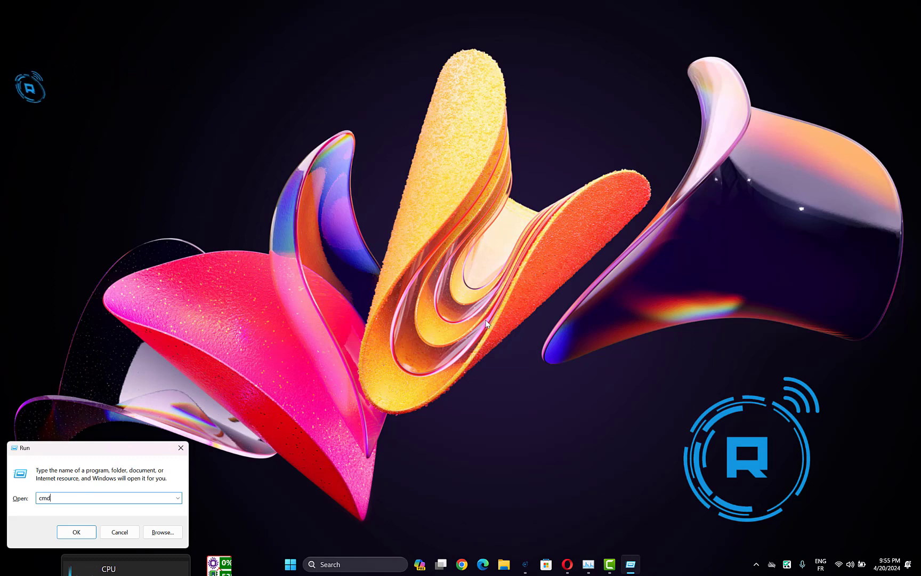
key(Return)
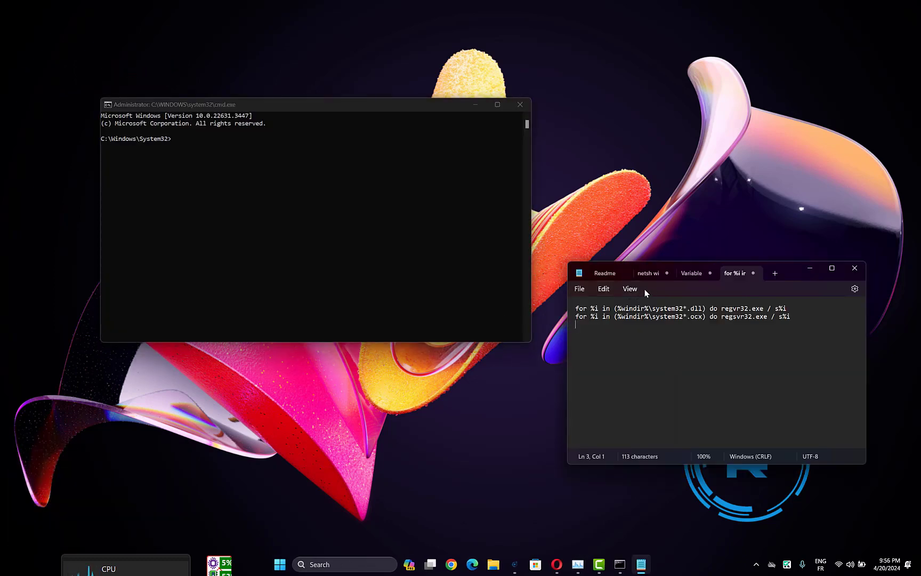
Step: Select the regsvr32 commands in Notepad beside the admin Command Prompt, then open the Start power-user menu
triple_click(650, 307)
click(192, 164)
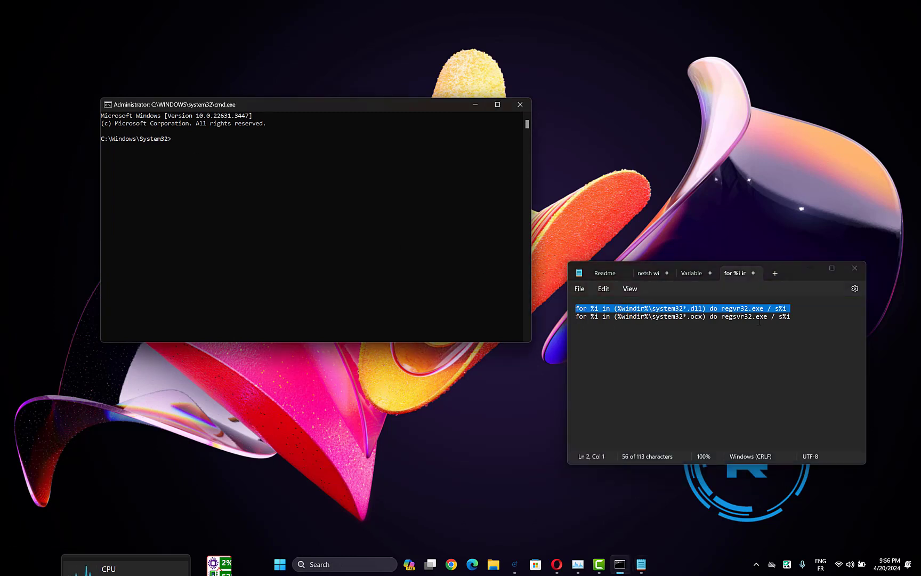
double_click(736, 316)
click(280, 171)
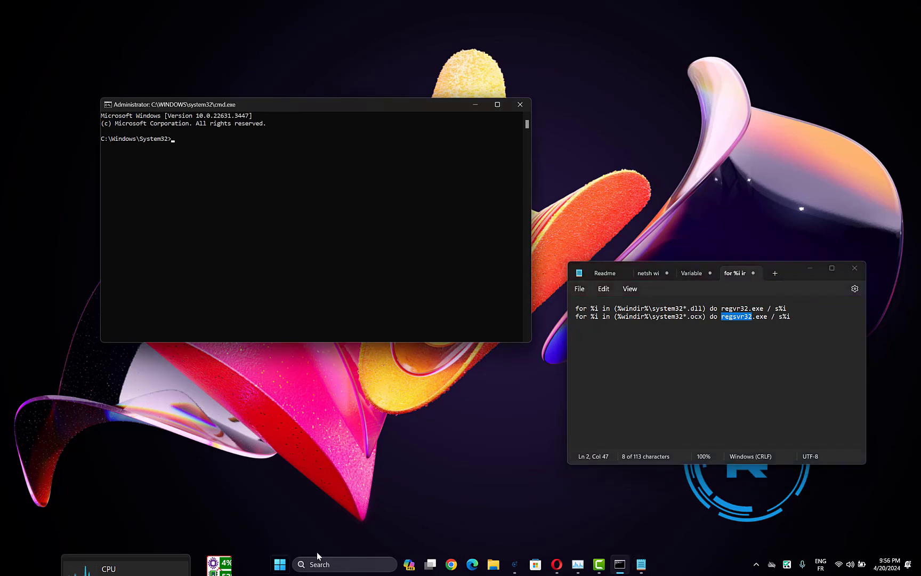
right_click(280, 565)
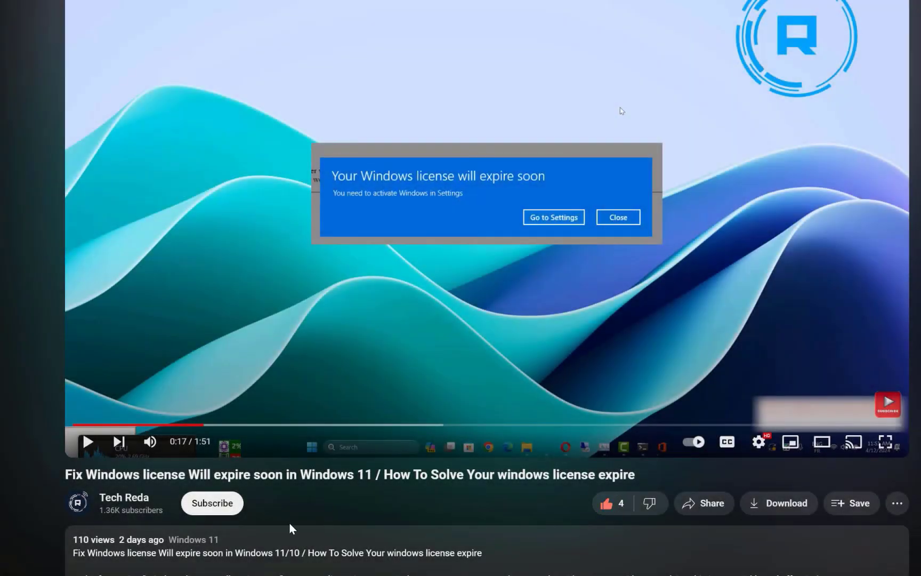
Step: Subscribe to Tech Reda and set its notification bell to All
click(213, 503)
click(265, 503)
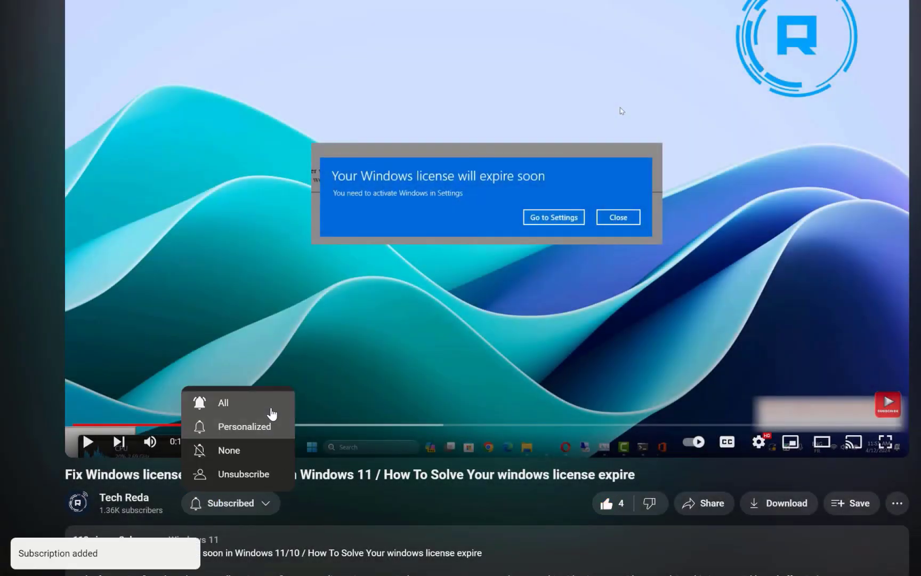
click(268, 403)
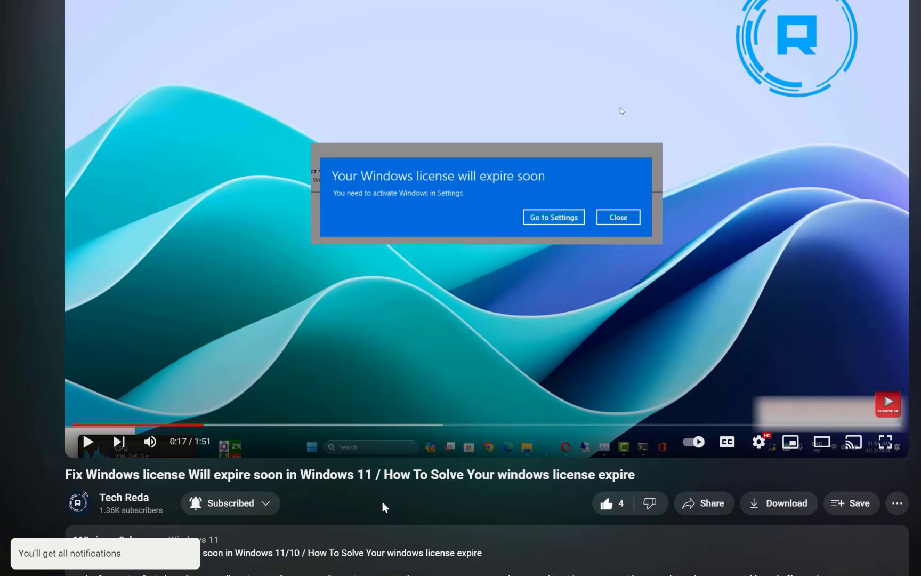